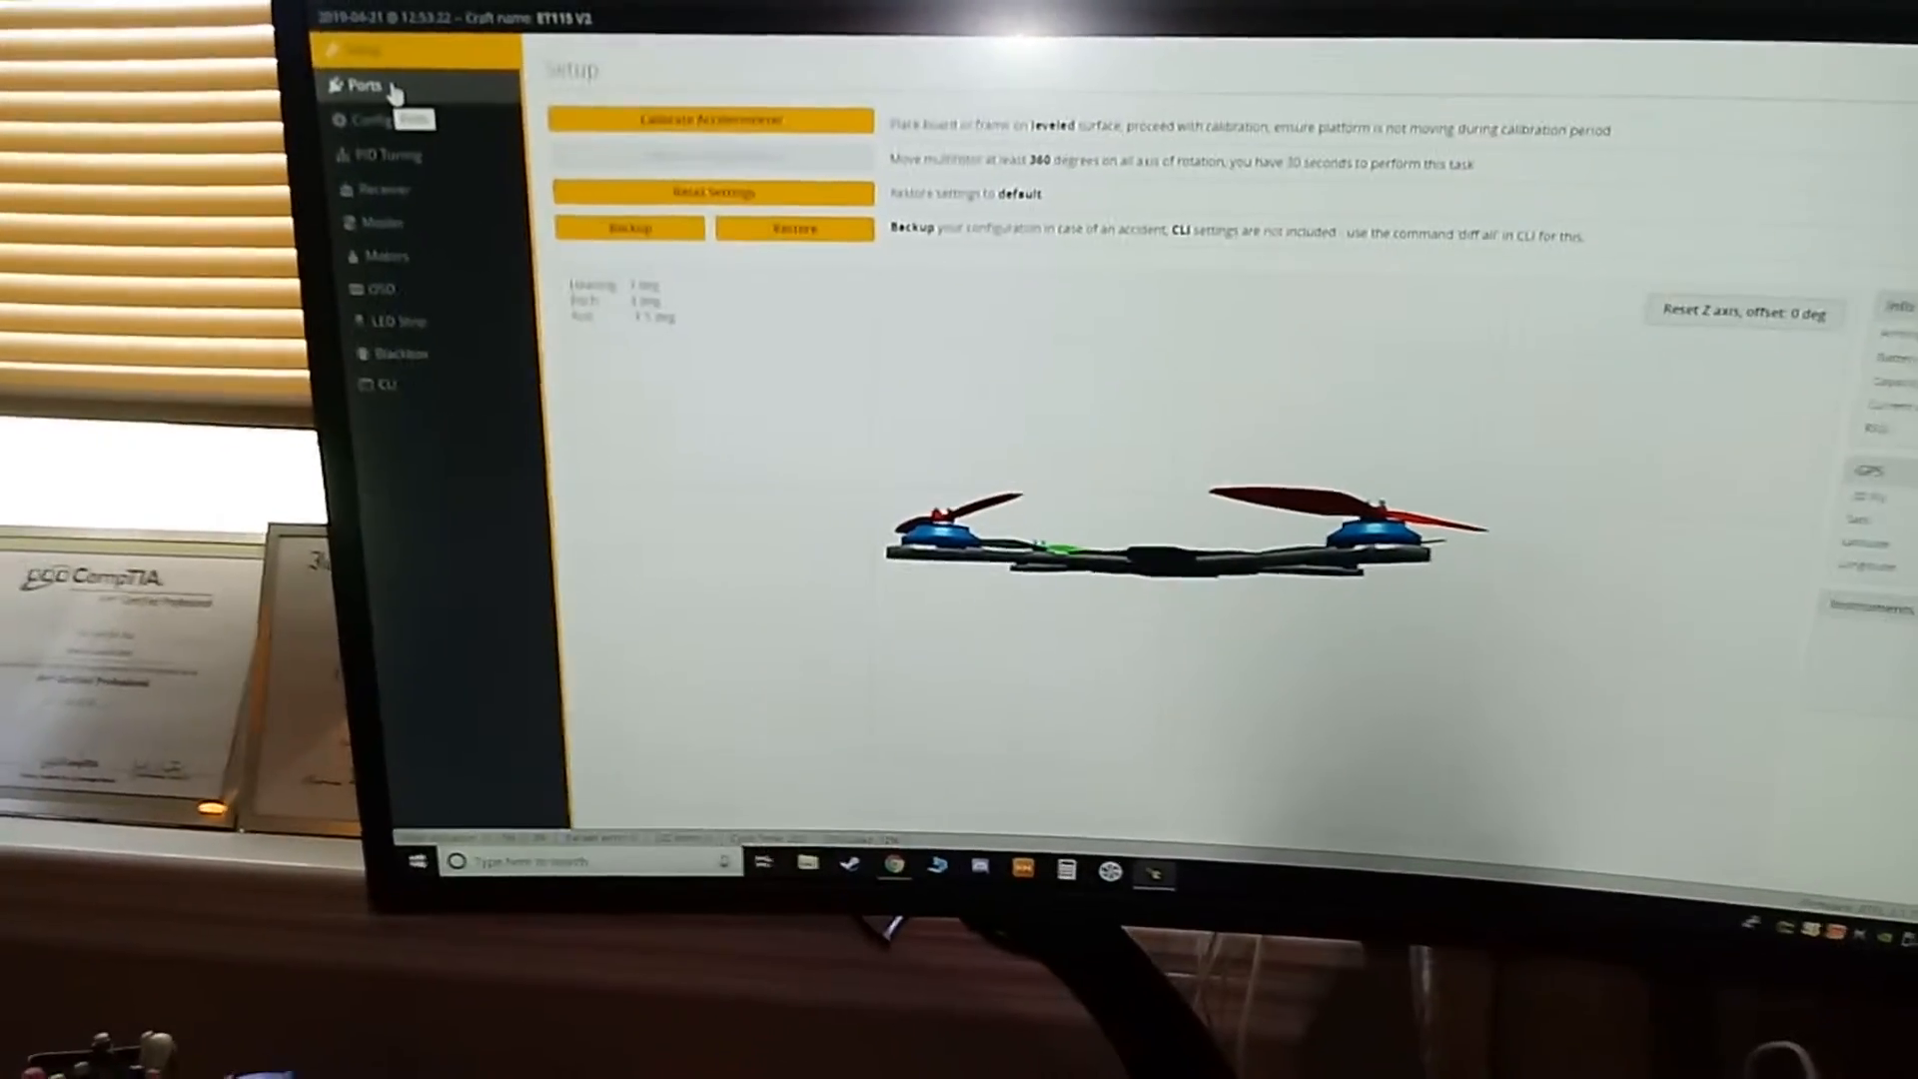
Show the Ports page with the serial receiver enabled on UART3
{"action": "left_click", "coordinate": [364, 86]}
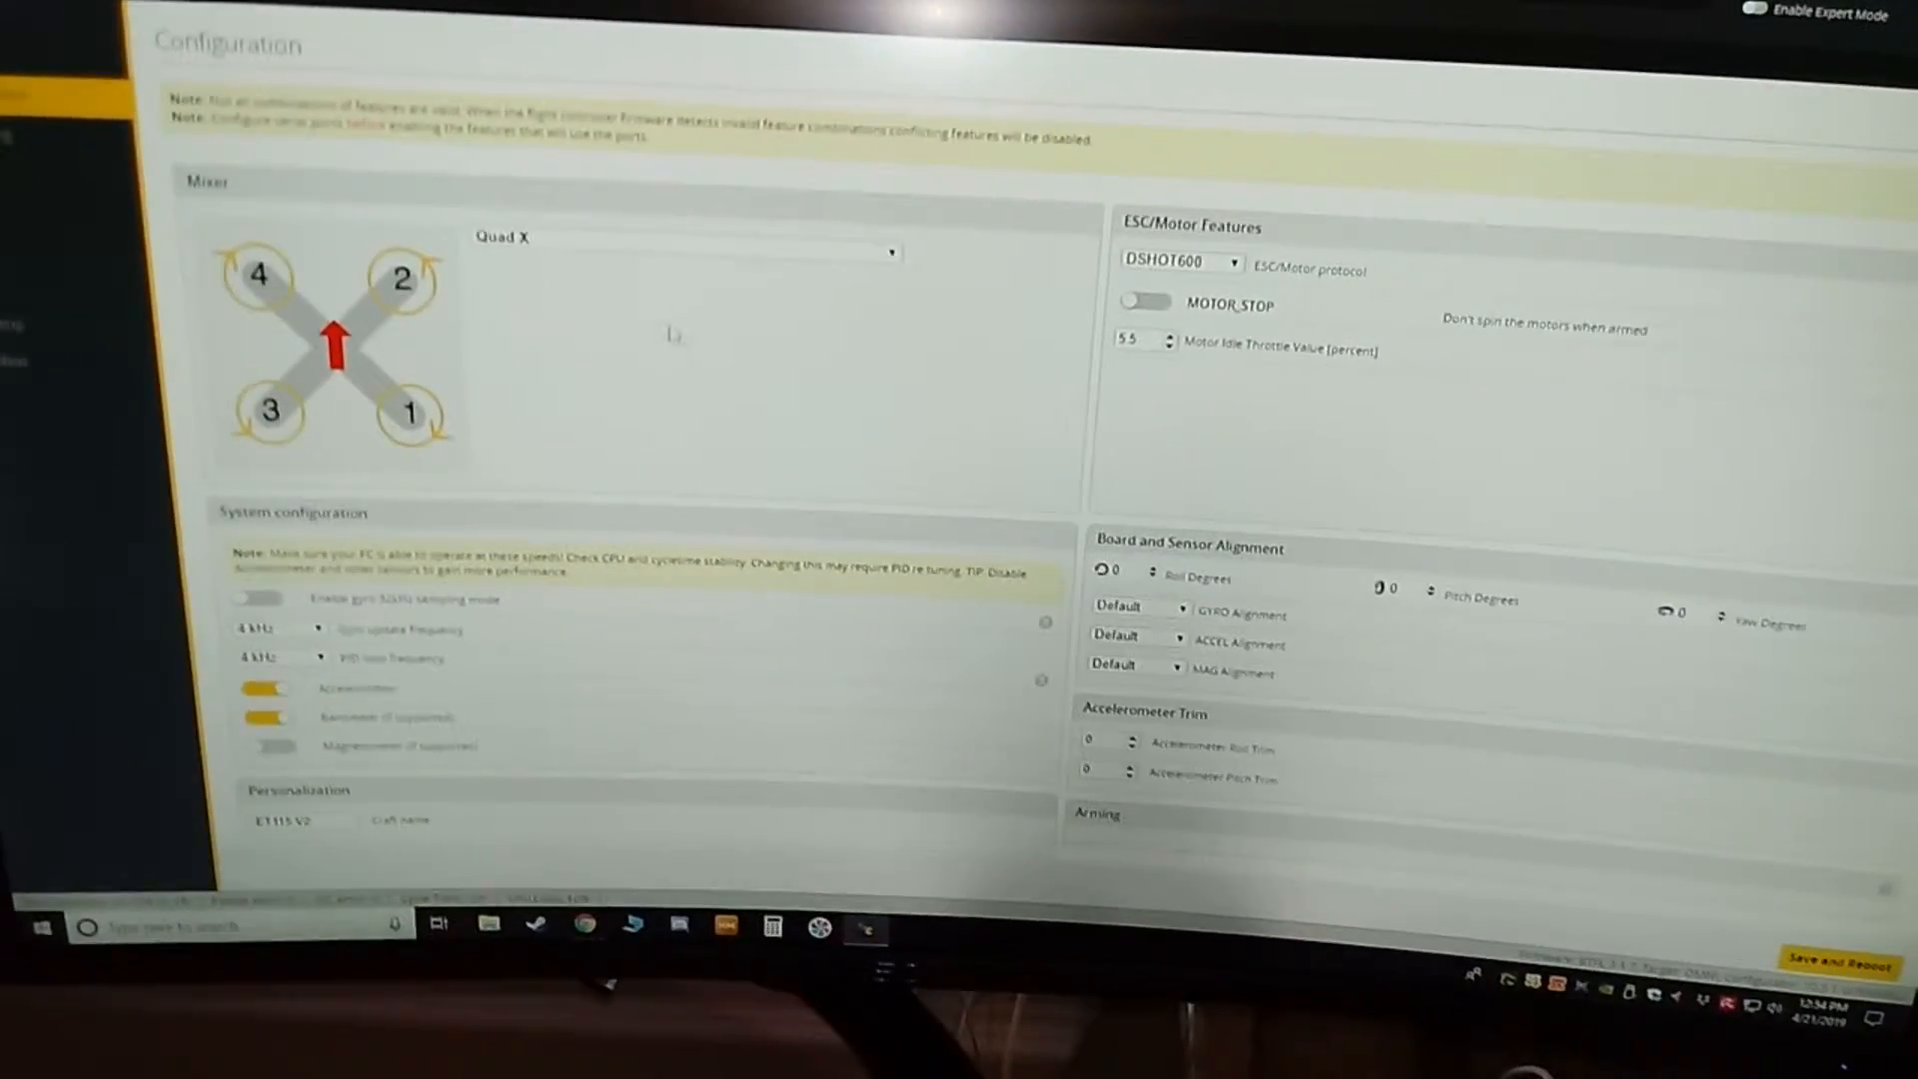
{"action": "scroll", "coordinate": [651, 495], "scroll_direction": "down", "scroll_amount": 2}
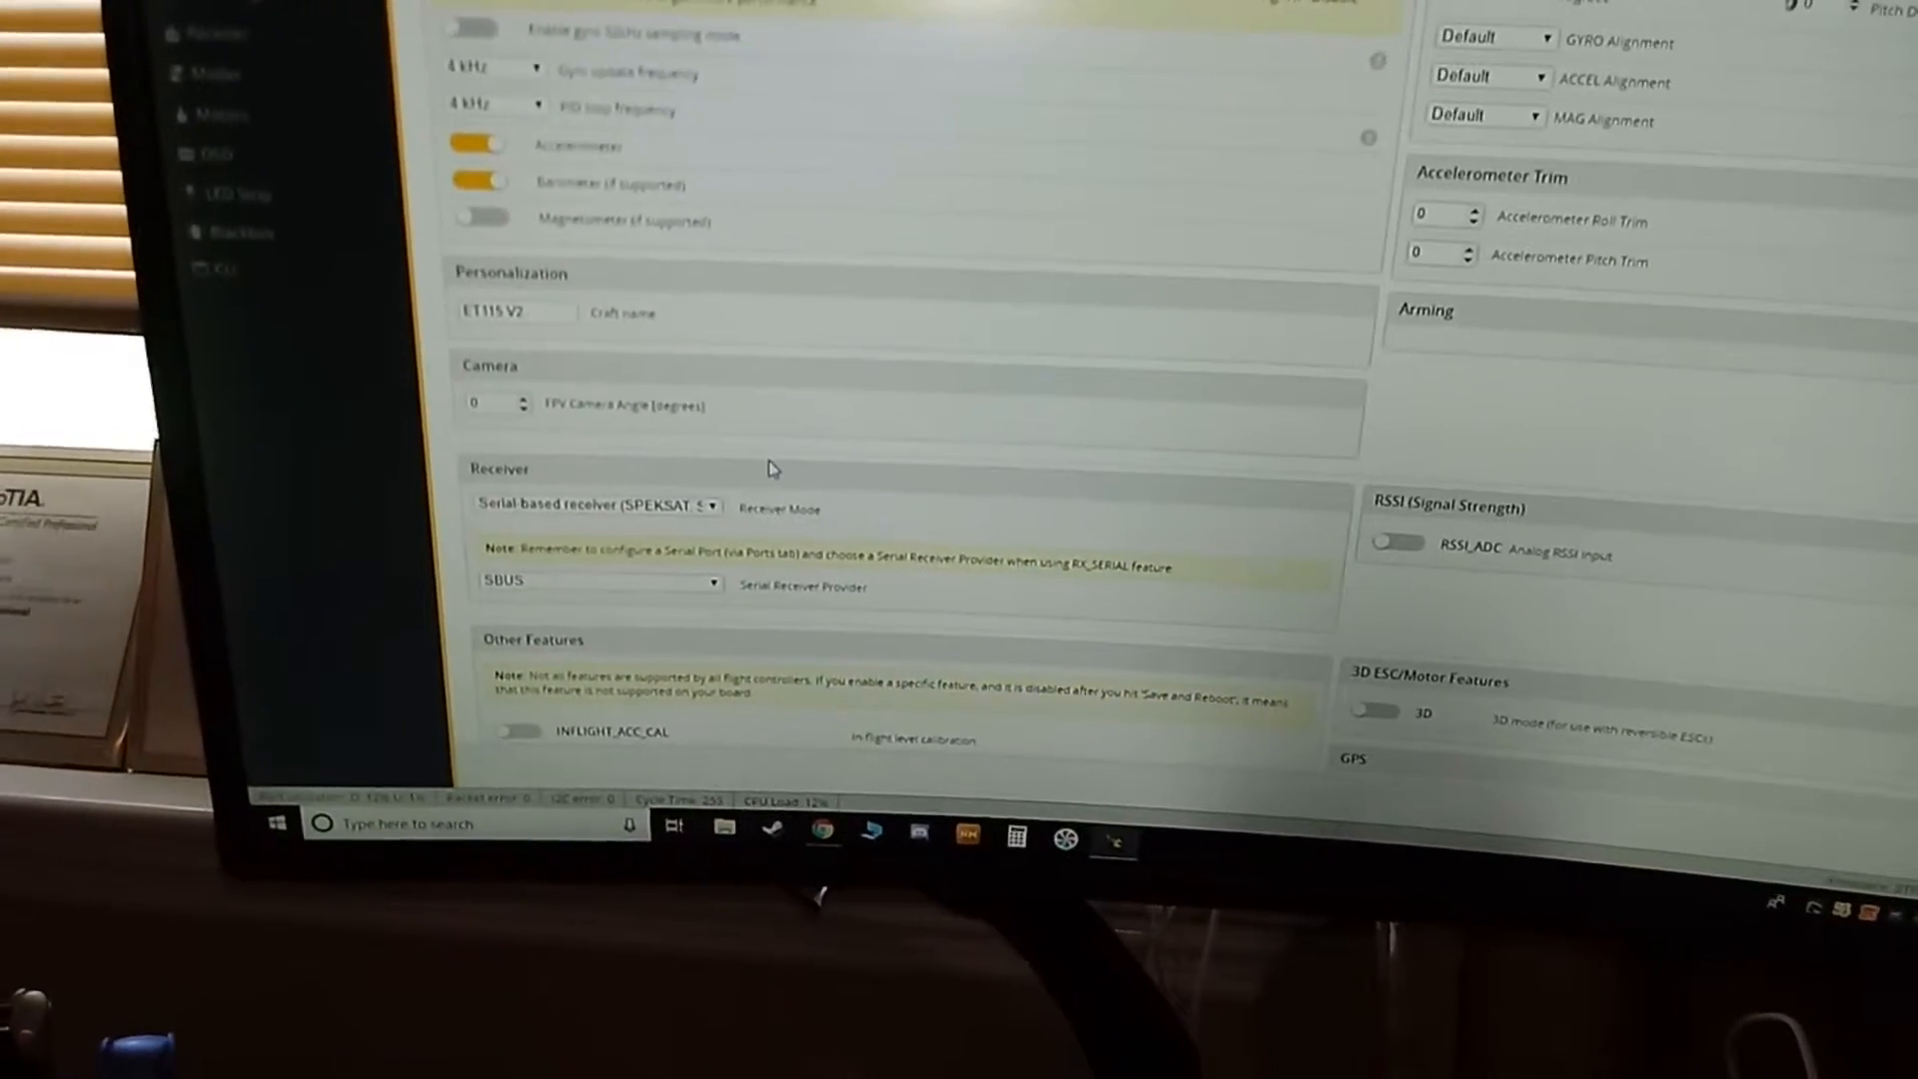
{"action": "scroll", "coordinate": [780, 466], "scroll_direction": "down", "scroll_amount": 3}
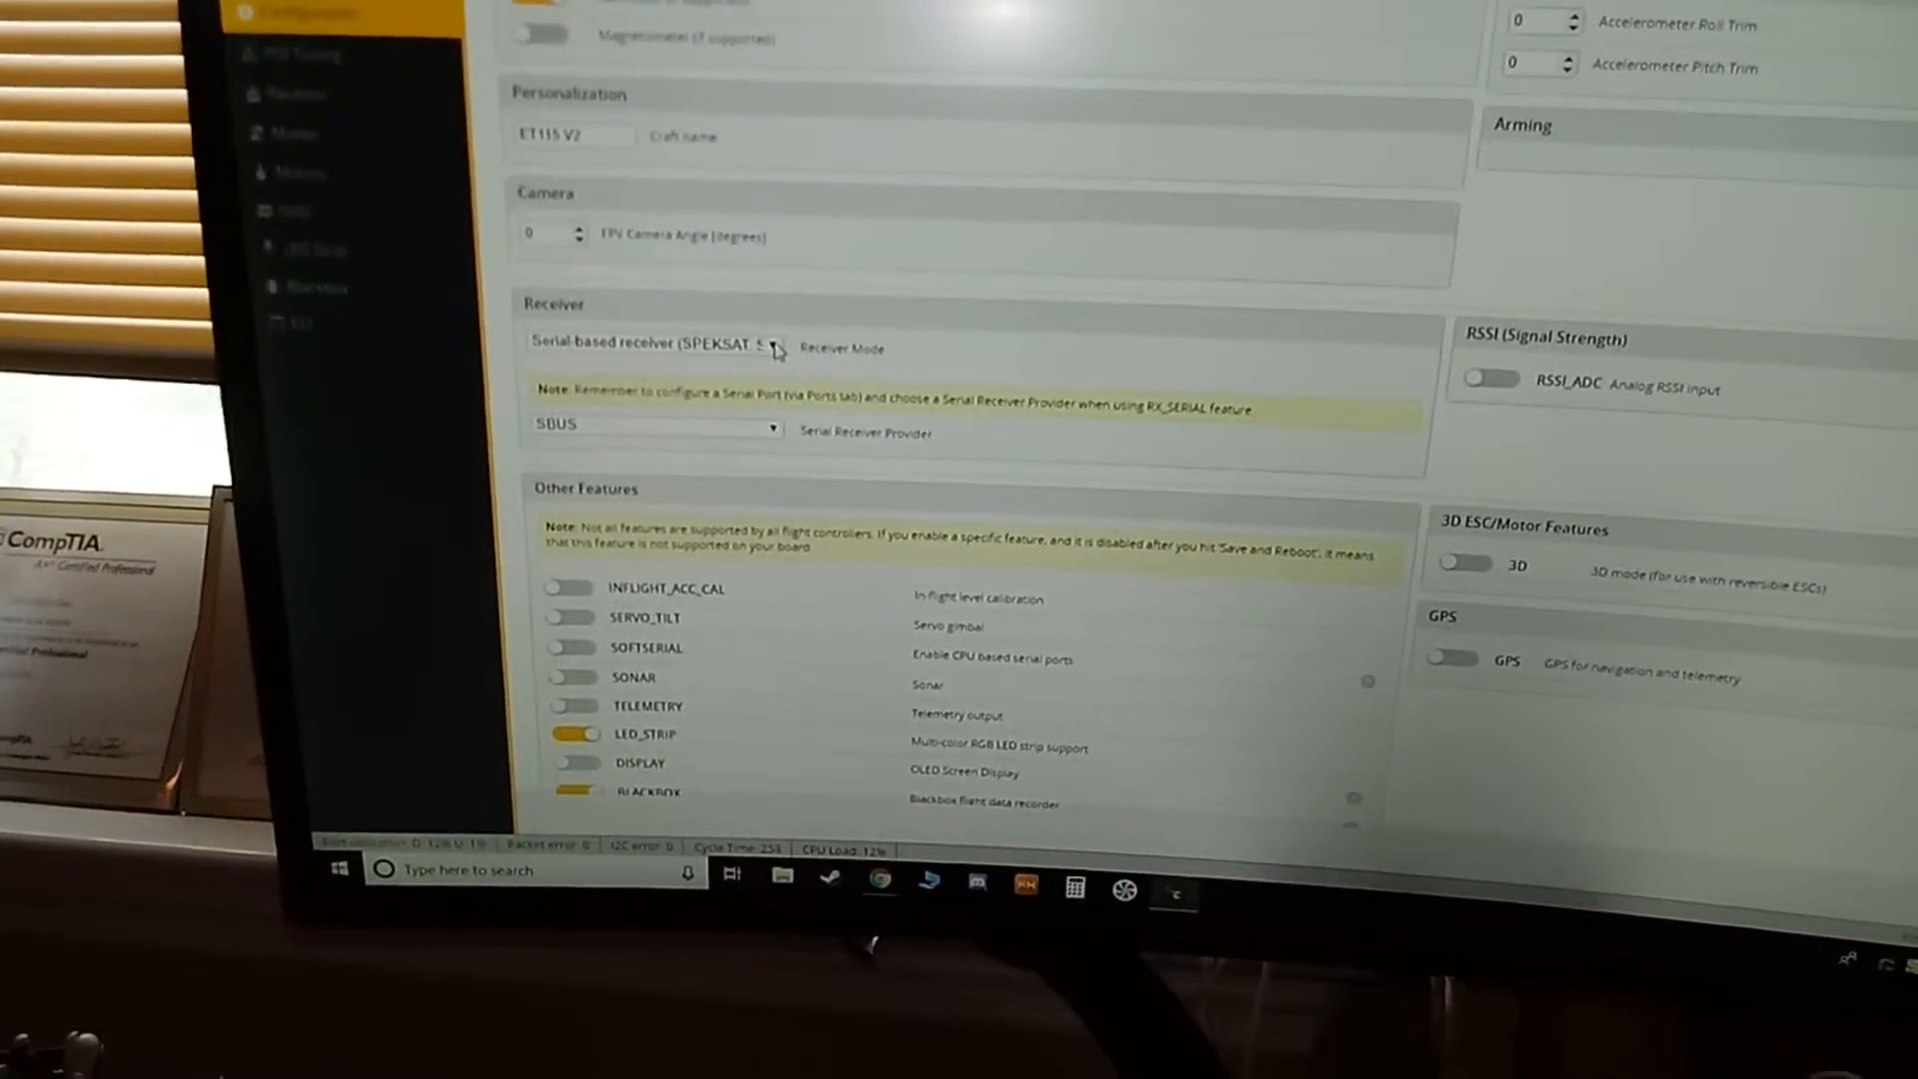
{"action": "scroll", "coordinate": [932, 447], "scroll_direction": "down", "scroll_amount": 2}
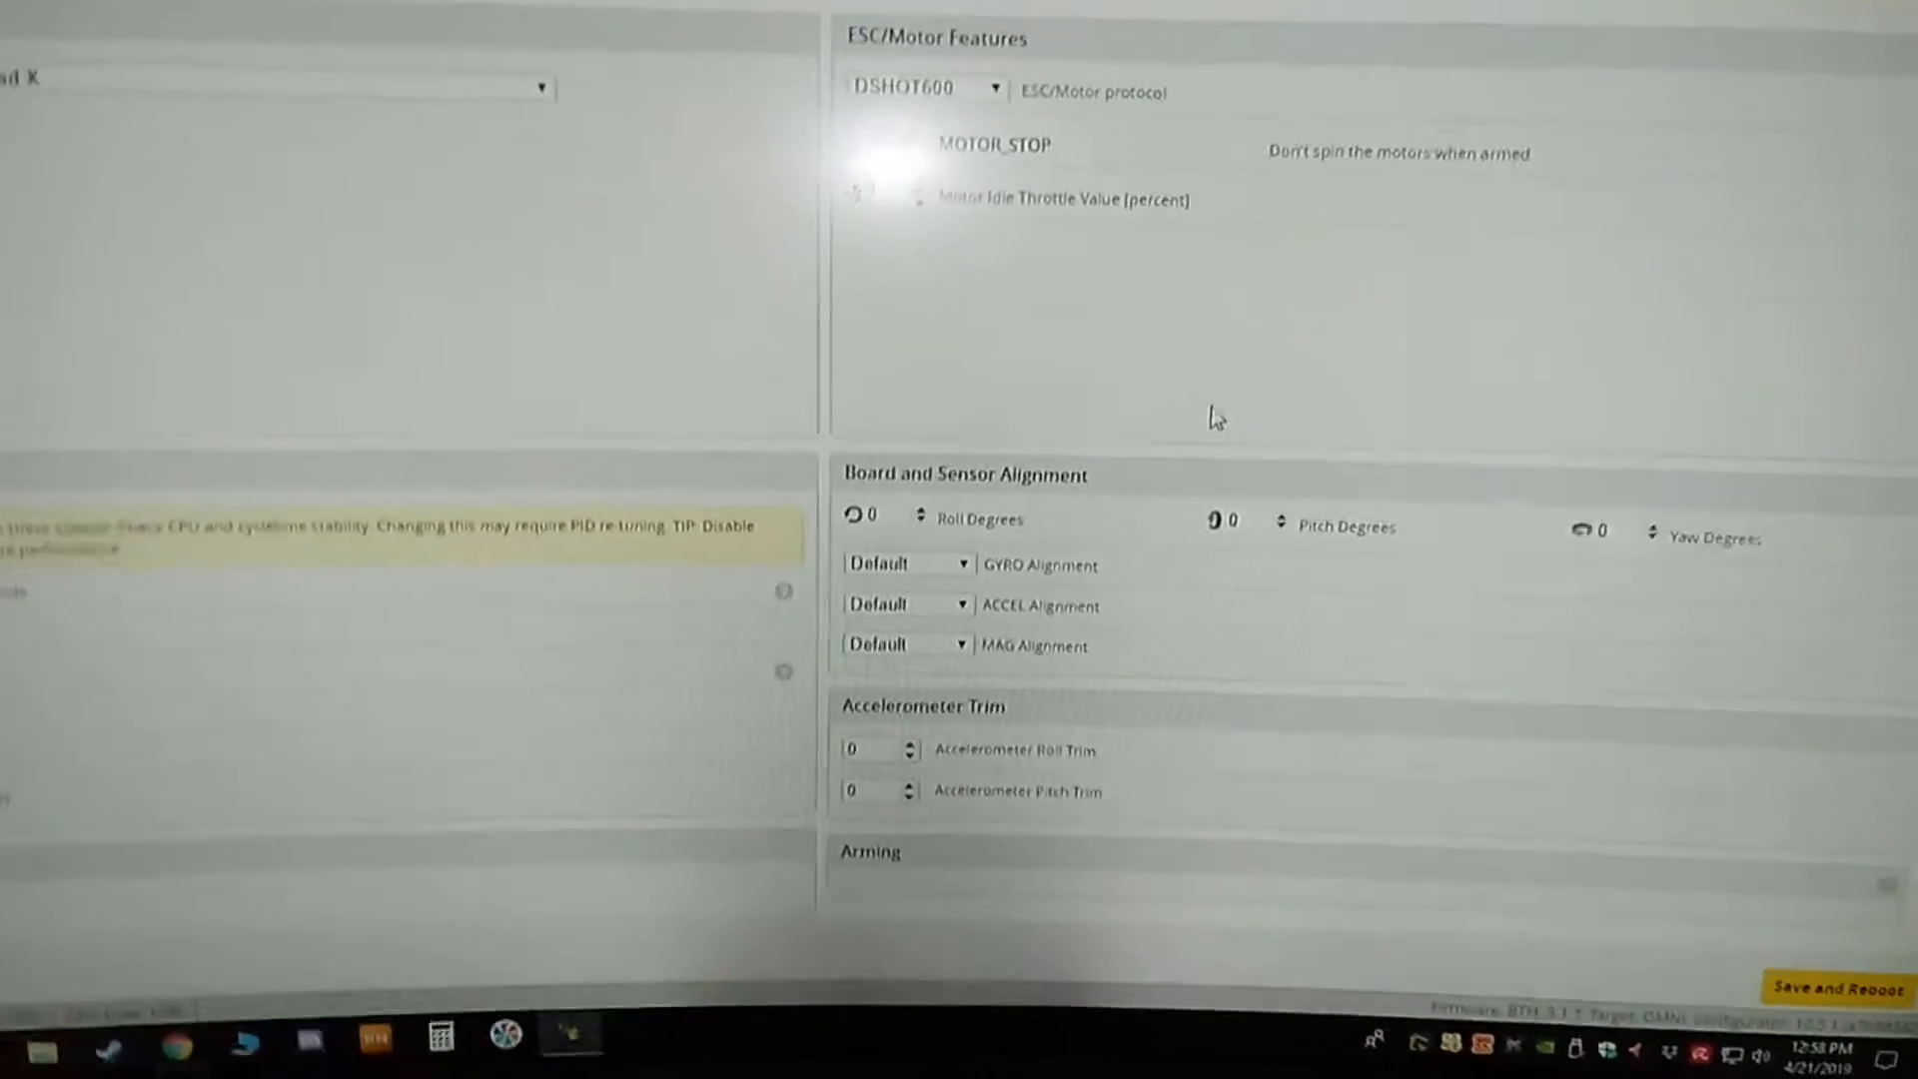
{"action": "scroll", "coordinate": [1200, 410], "scroll_direction": "down", "scroll_amount": 3}
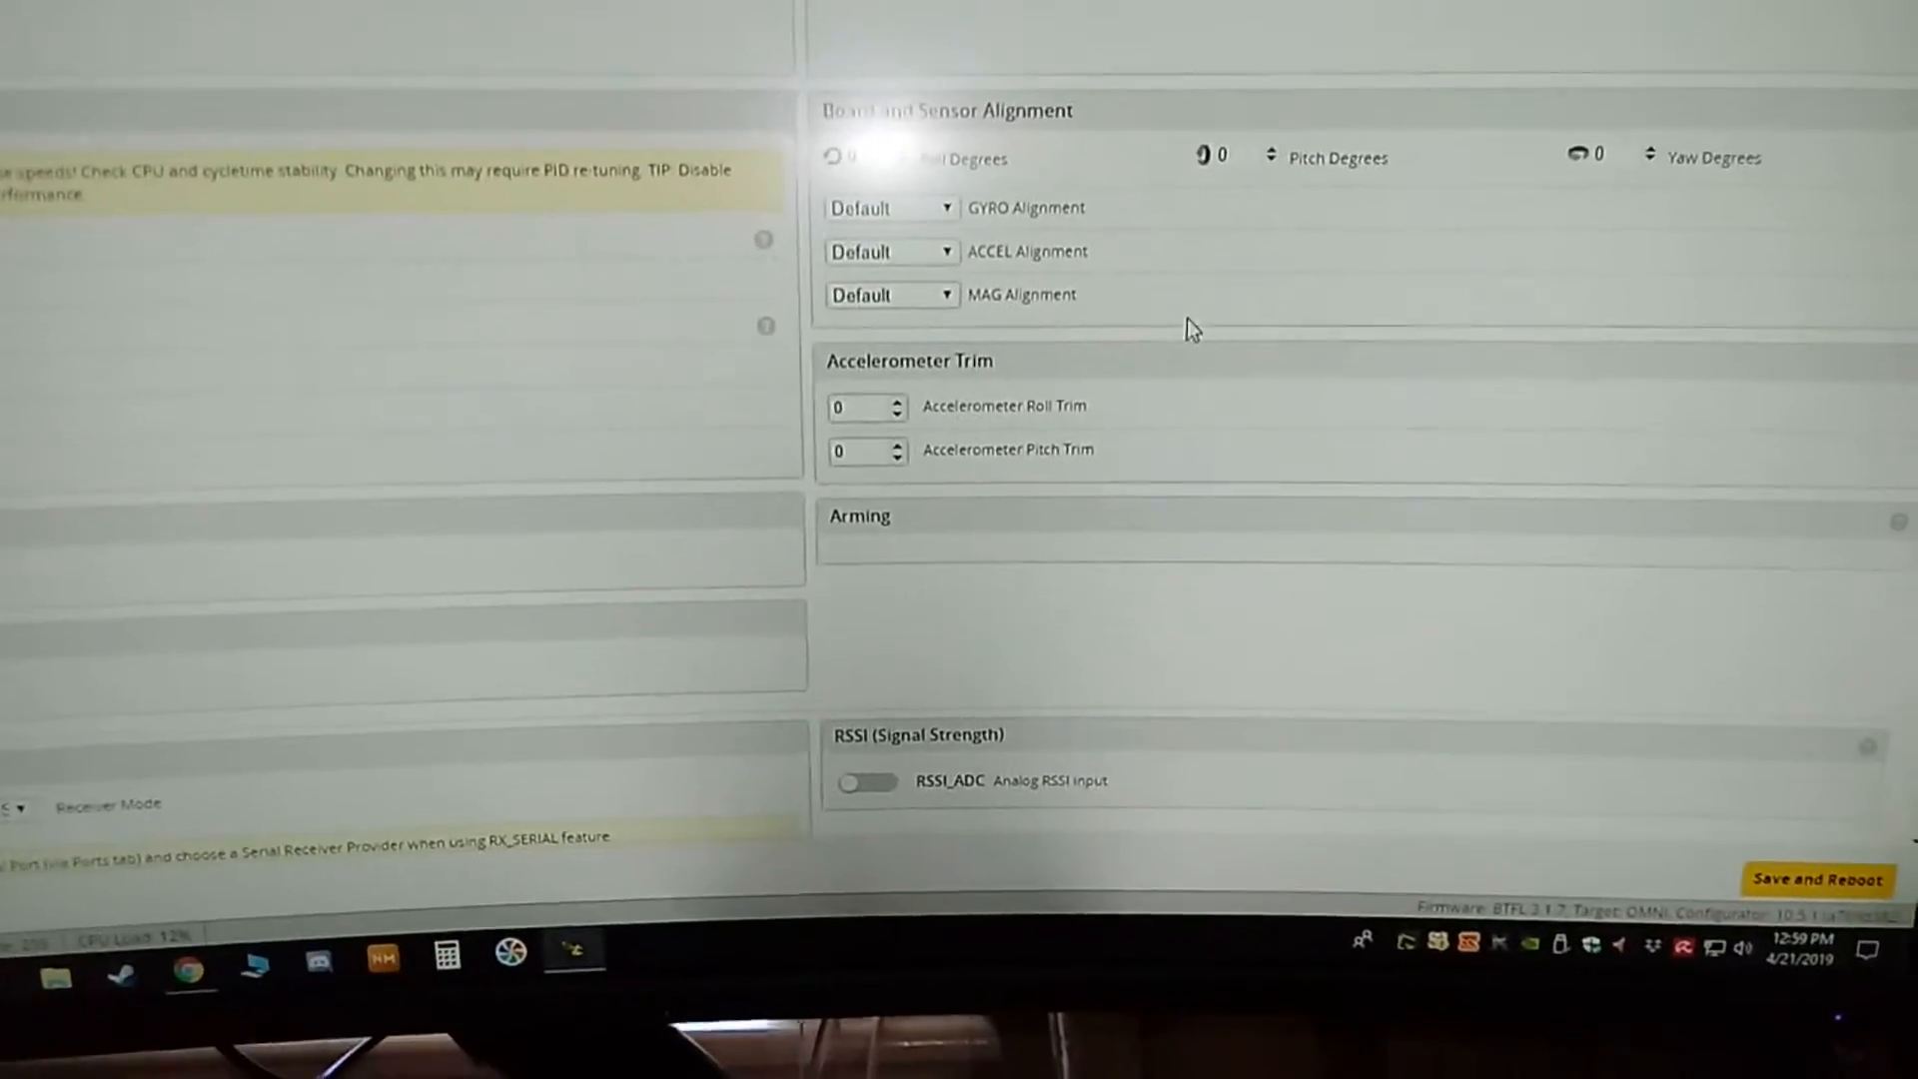
{"action": "scroll", "coordinate": [1185, 344], "scroll_direction": "down", "scroll_amount": 3}
{"action": "scroll", "coordinate": [1087, 276], "scroll_direction": "down", "scroll_amount": 3}
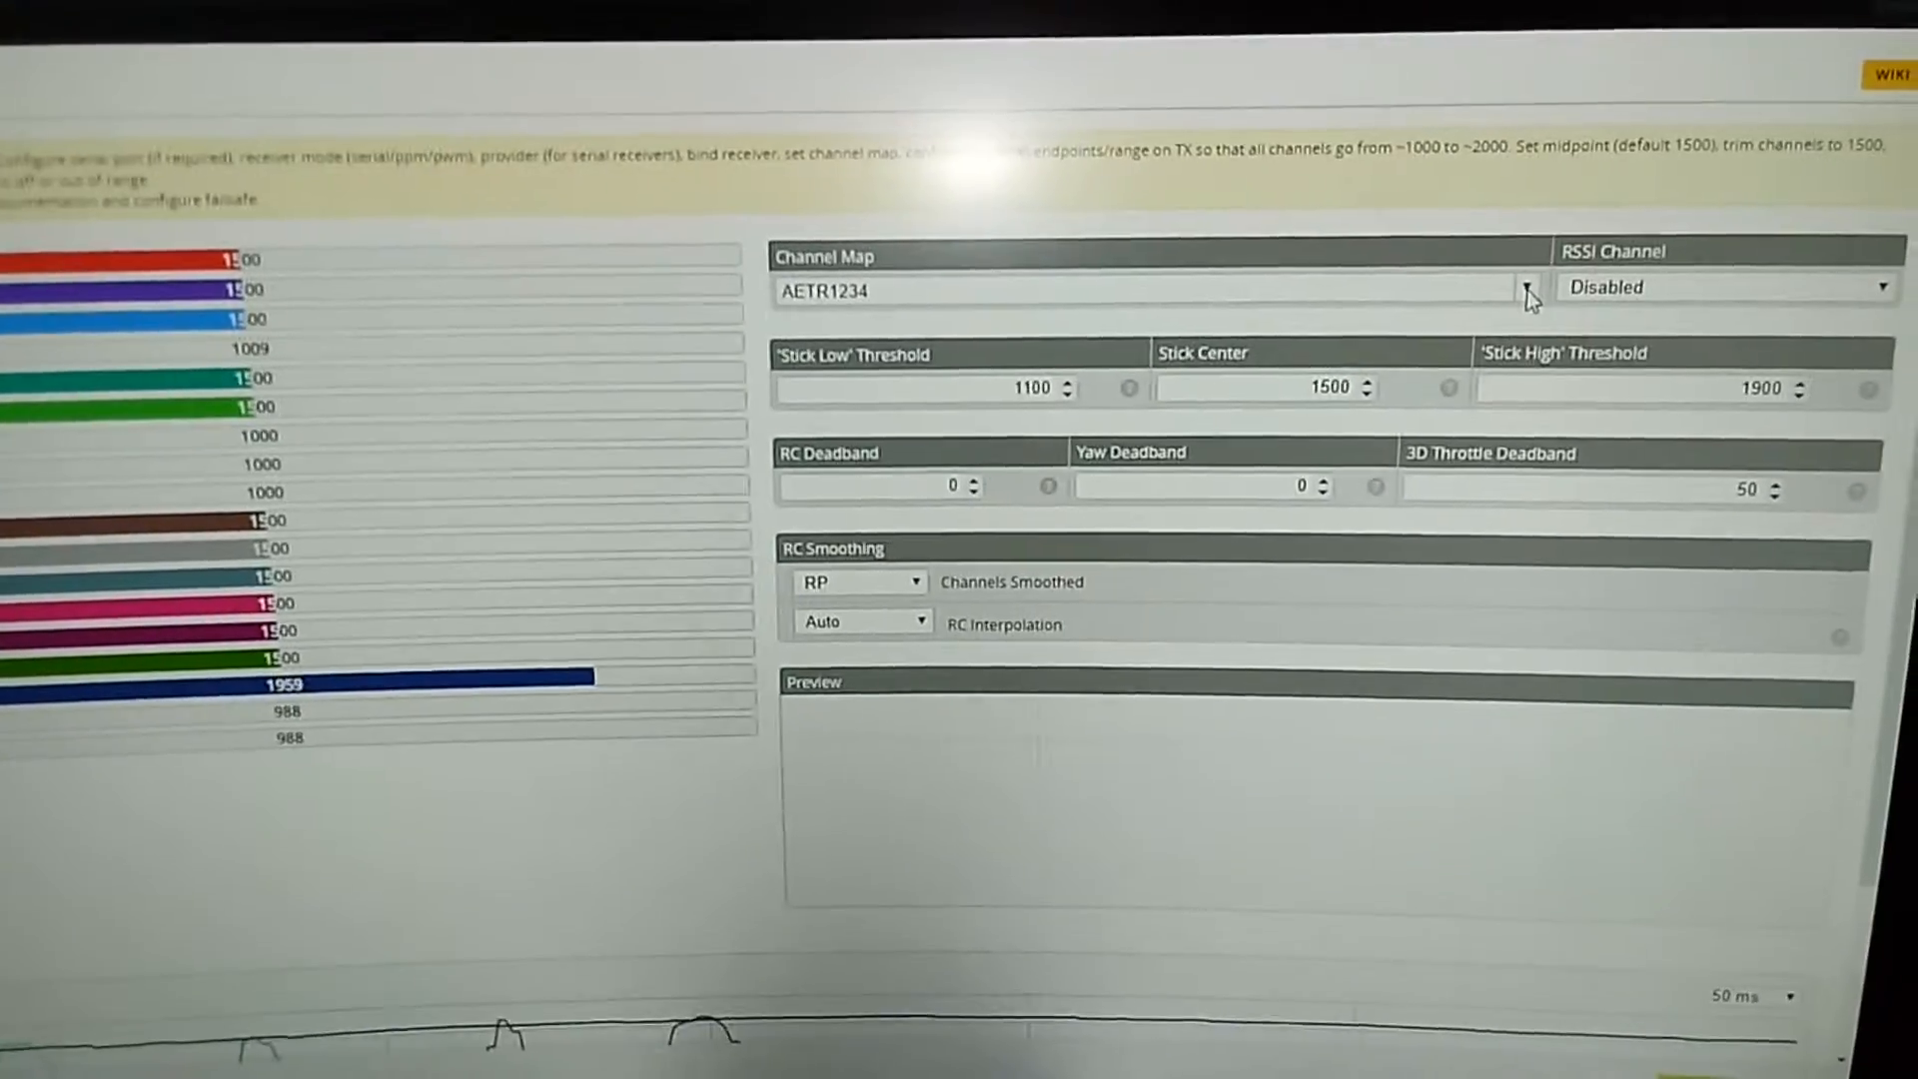
{"action": "left_click", "coordinate": [1529, 339]}
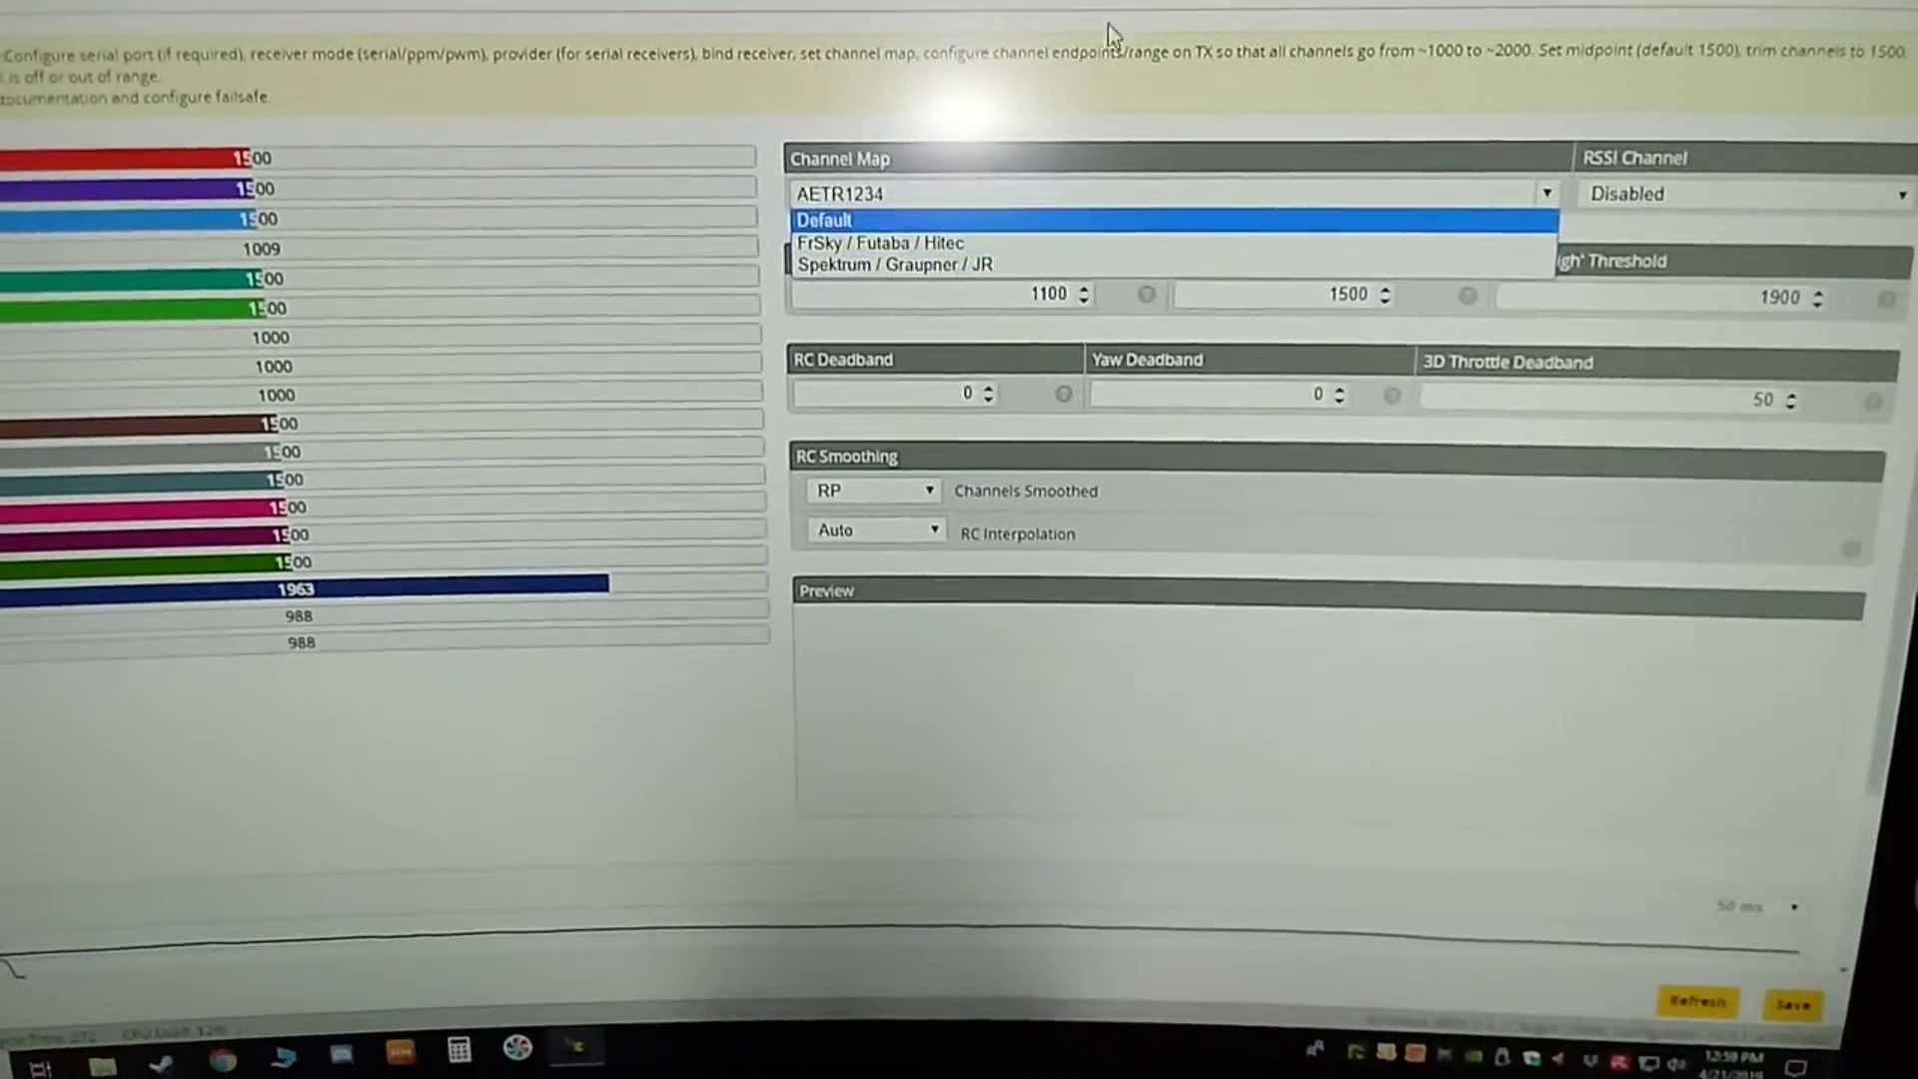
{"action": "left_click", "coordinate": [1121, 6]}
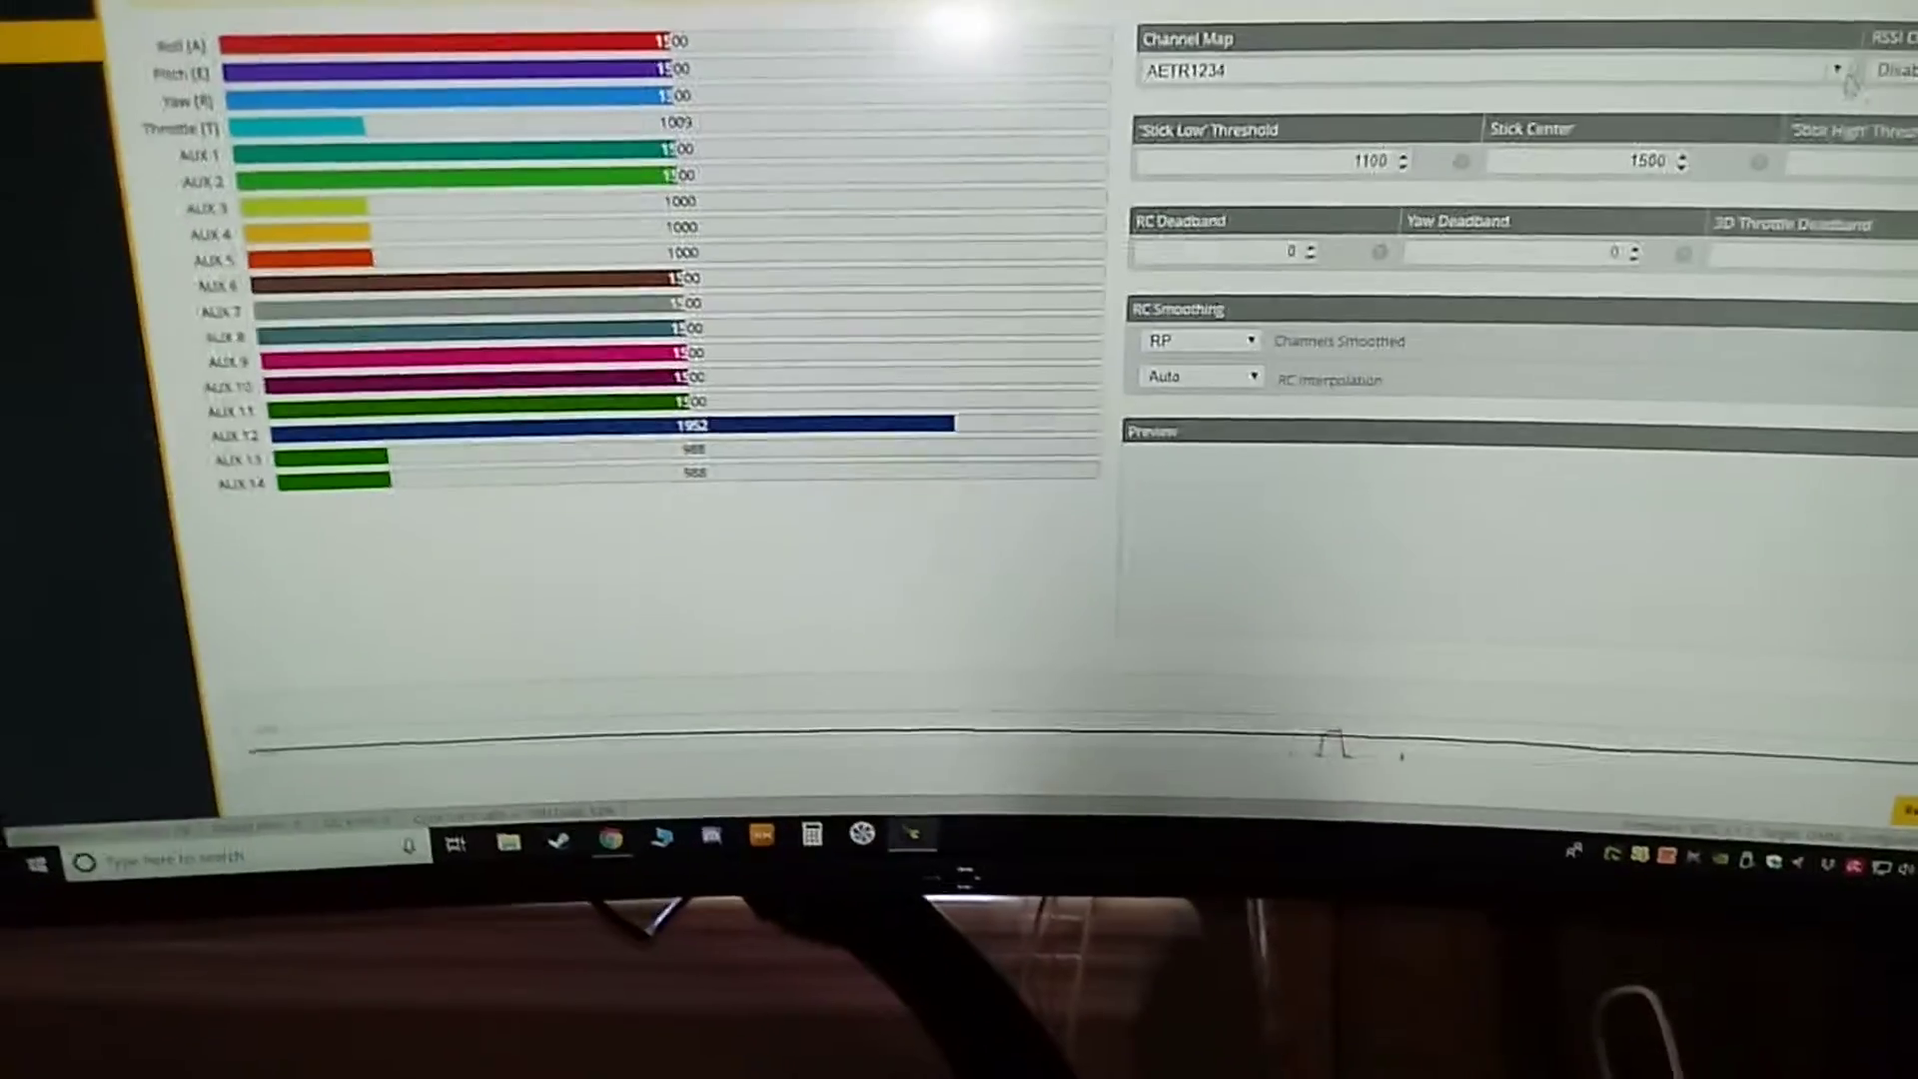
{"action": "left_click", "coordinate": [1499, 173]}
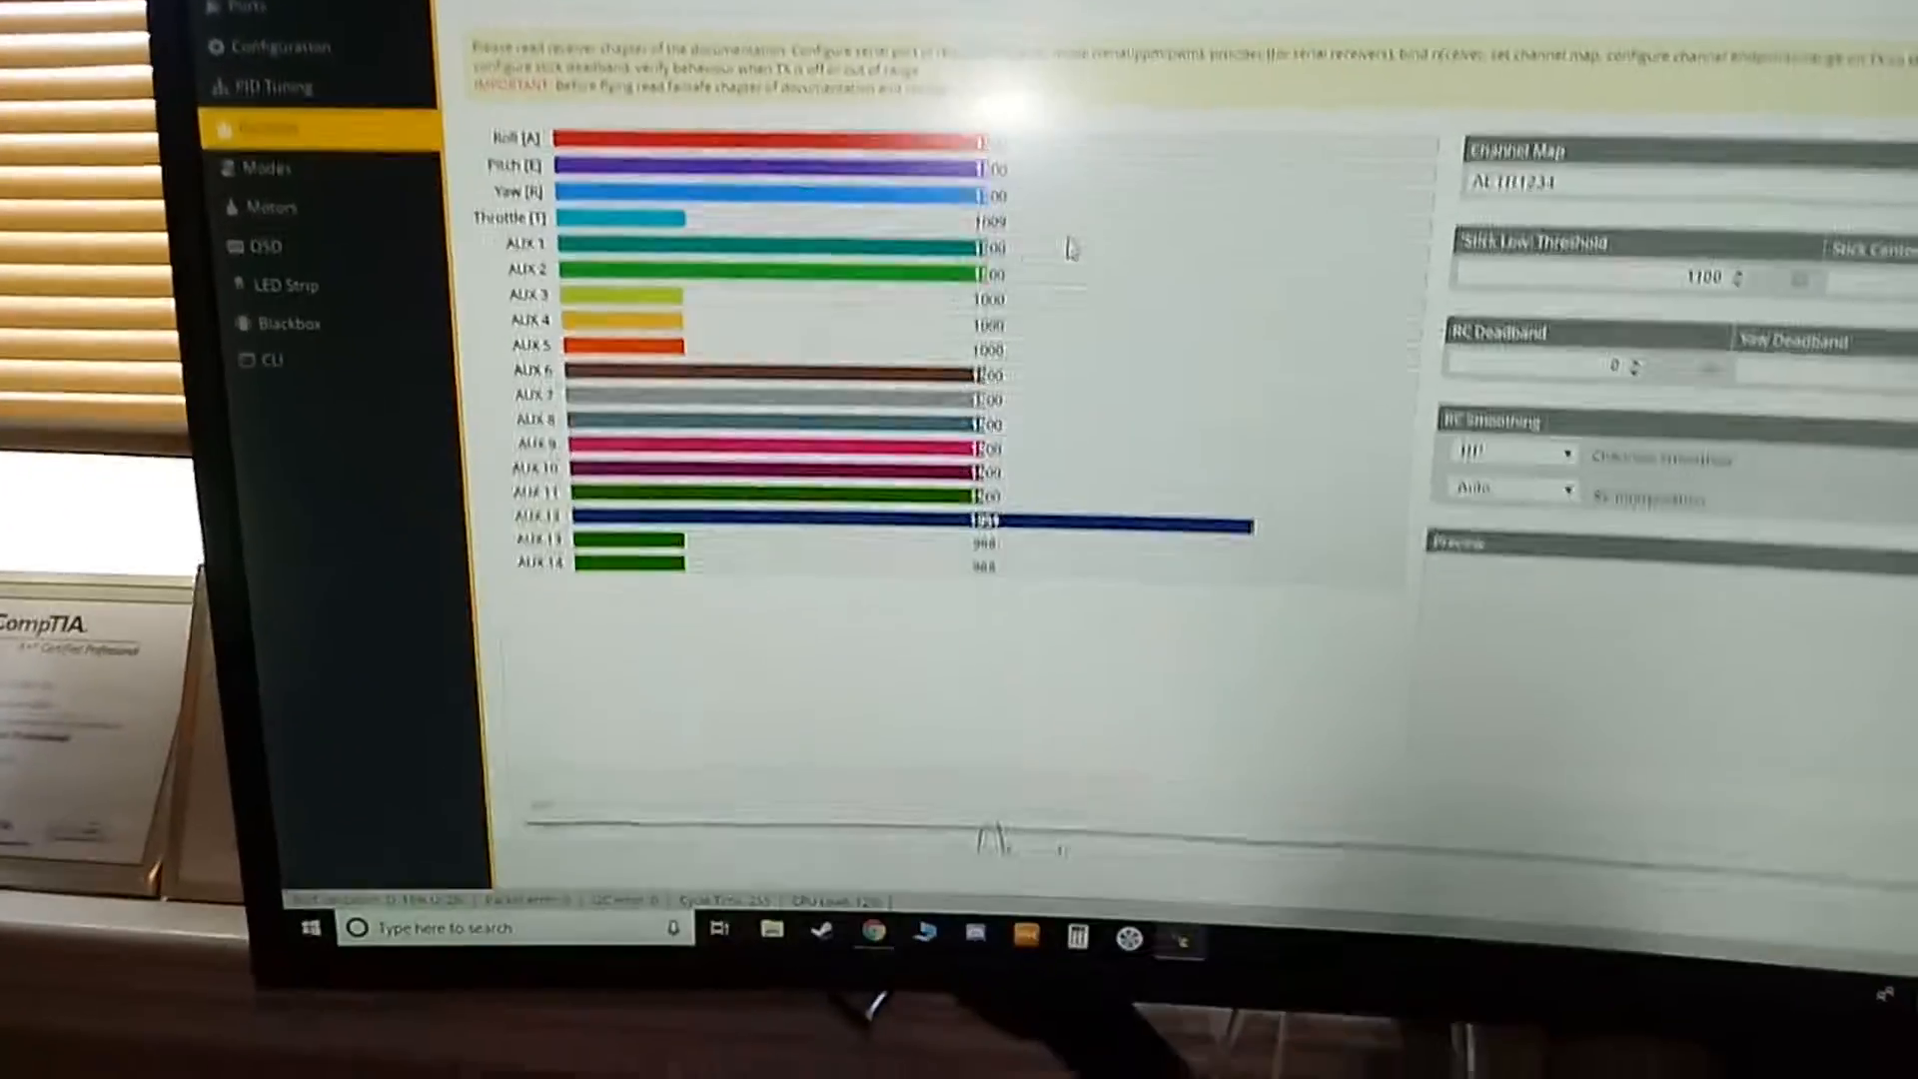
{"action": "scroll", "coordinate": [997, 323], "scroll_direction": "down", "scroll_amount": 3}
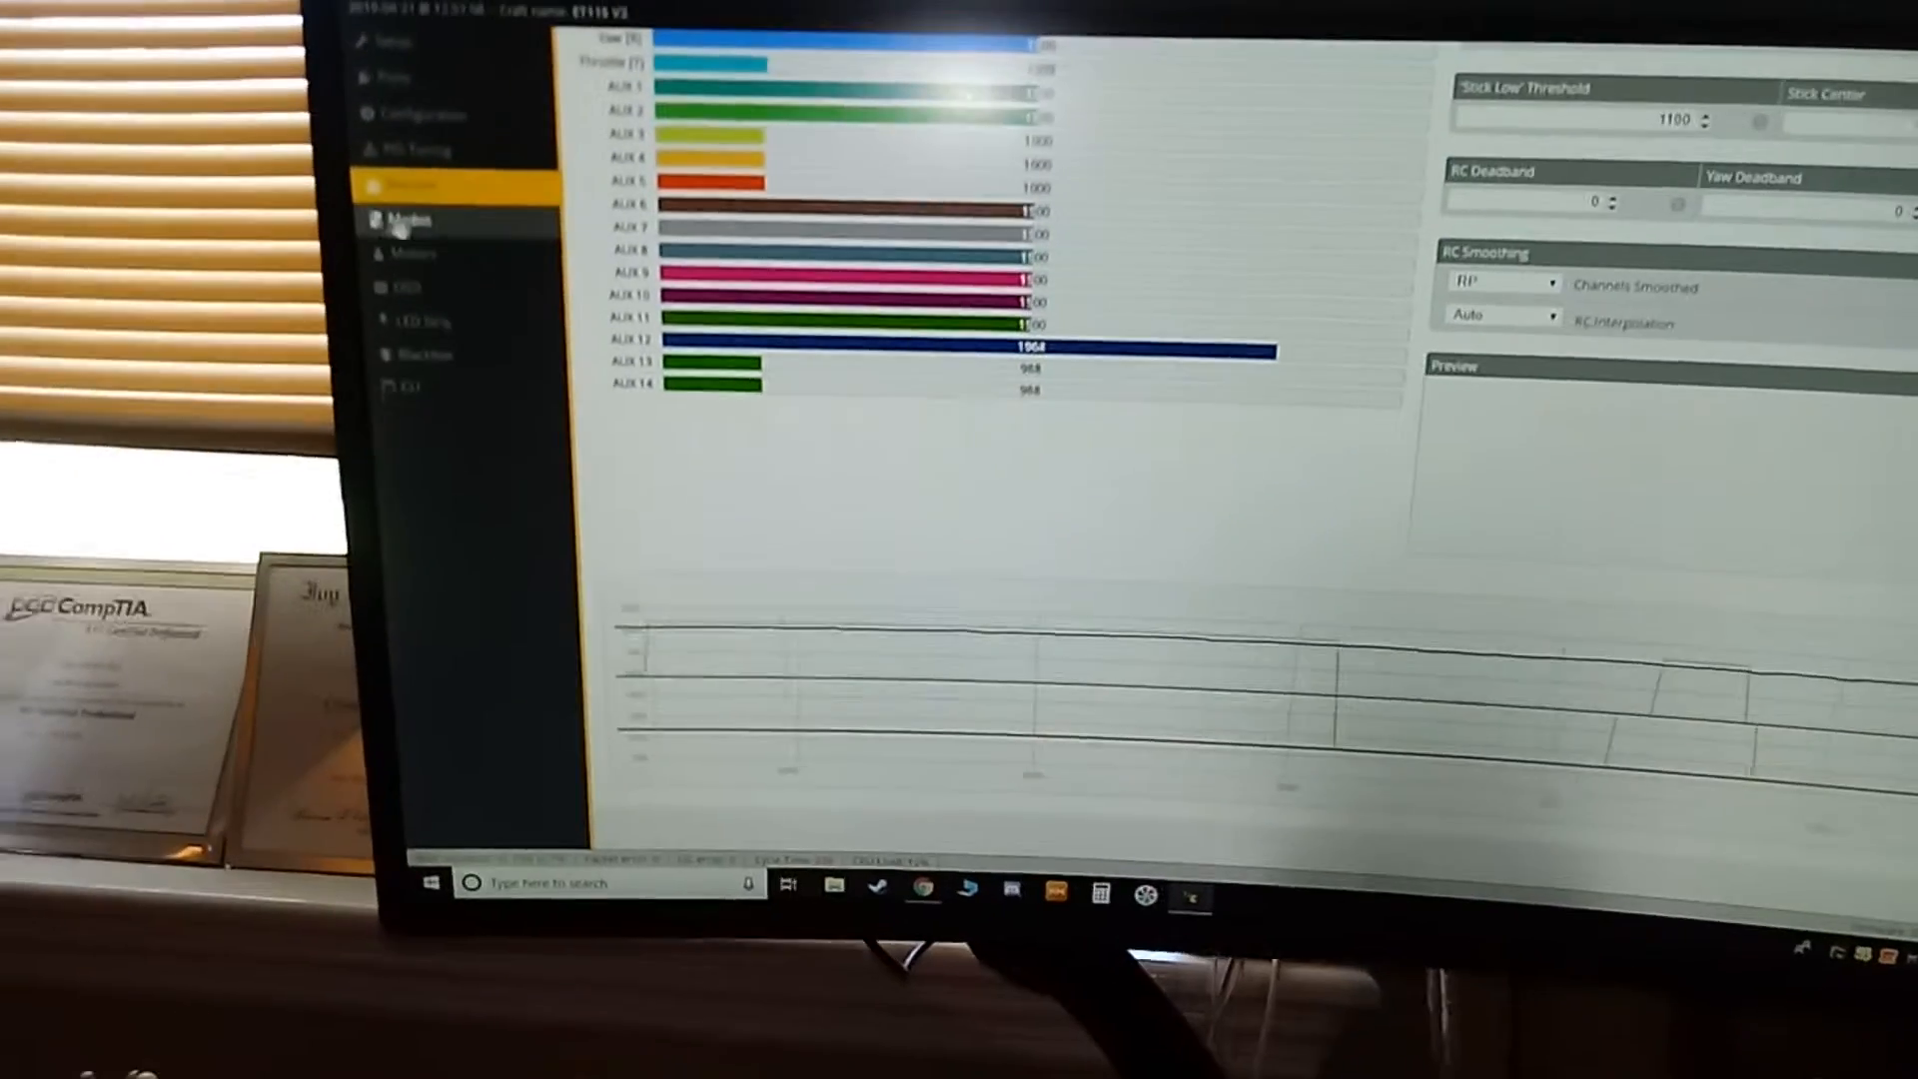
{"action": "left_click", "coordinate": [277, 158]}
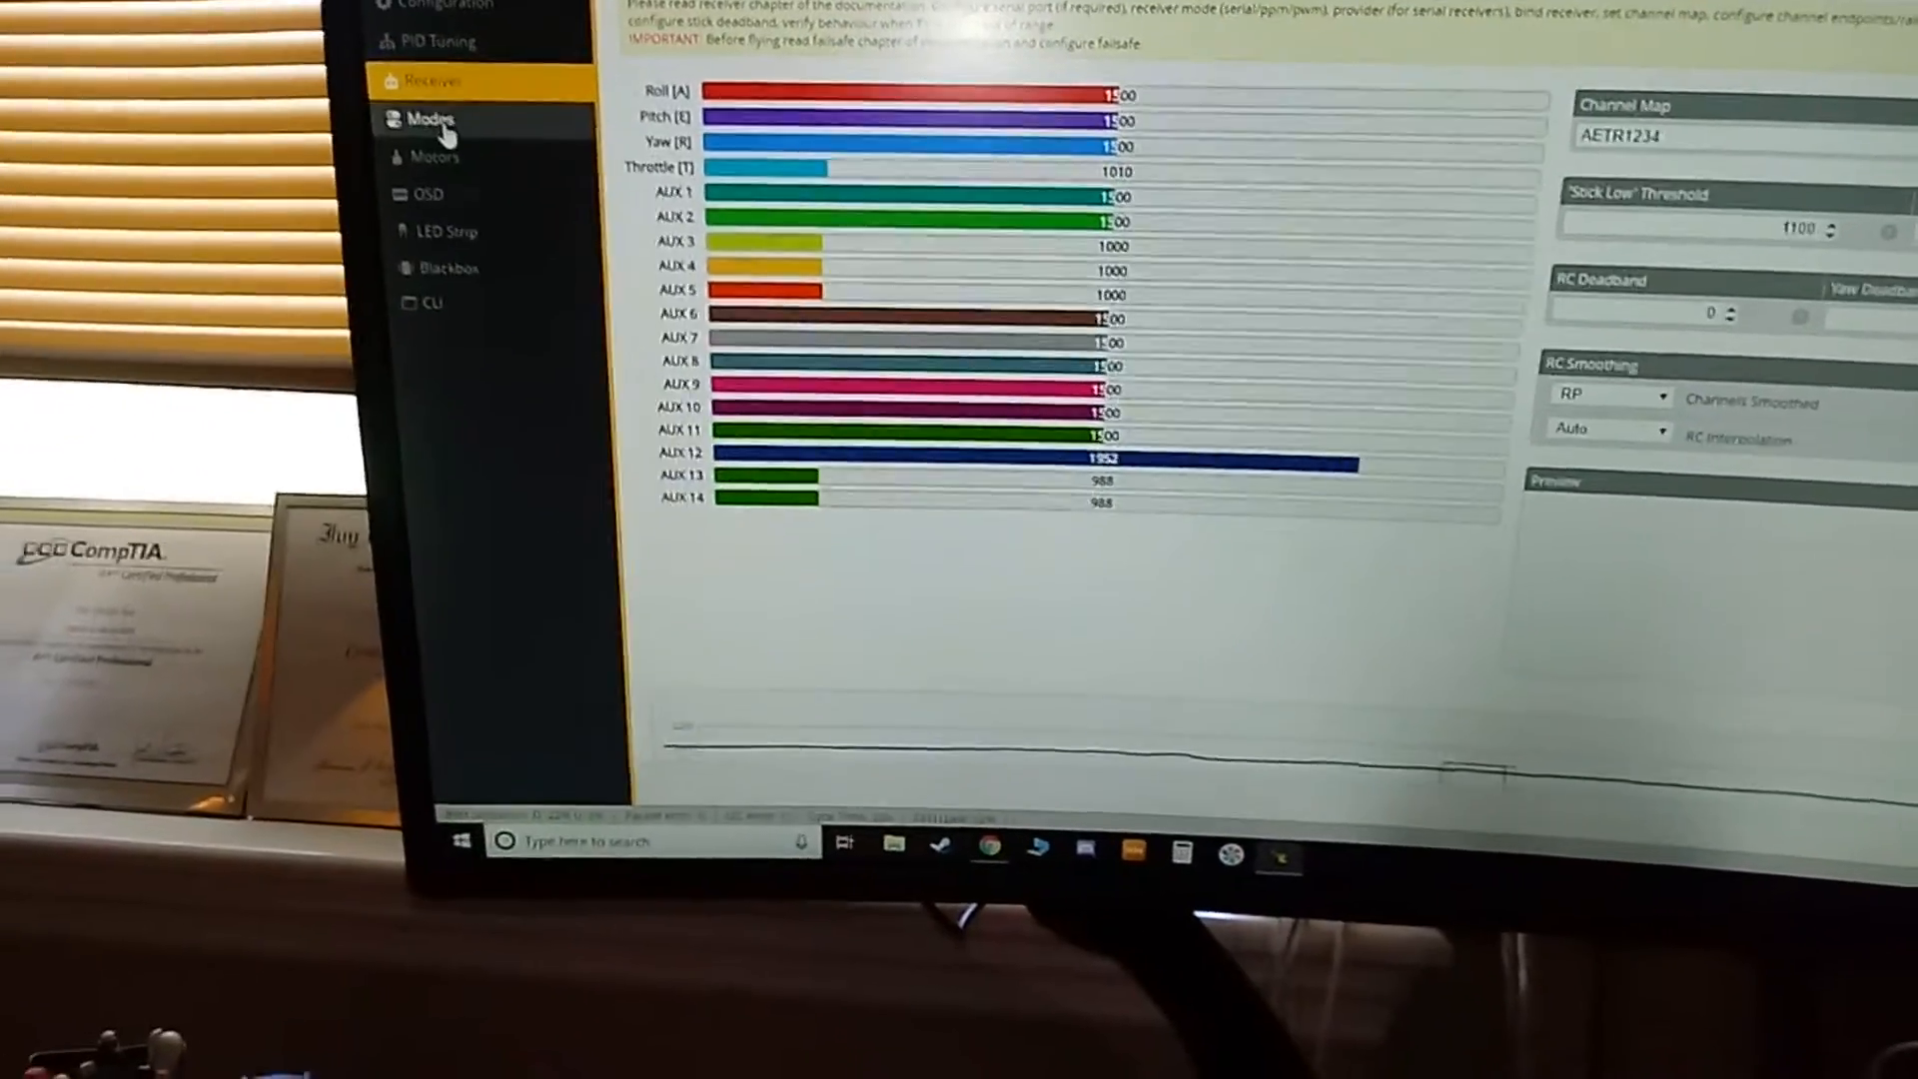
{"action": "scroll", "coordinate": [1034, 237], "scroll_direction": "down", "scroll_amount": 3}
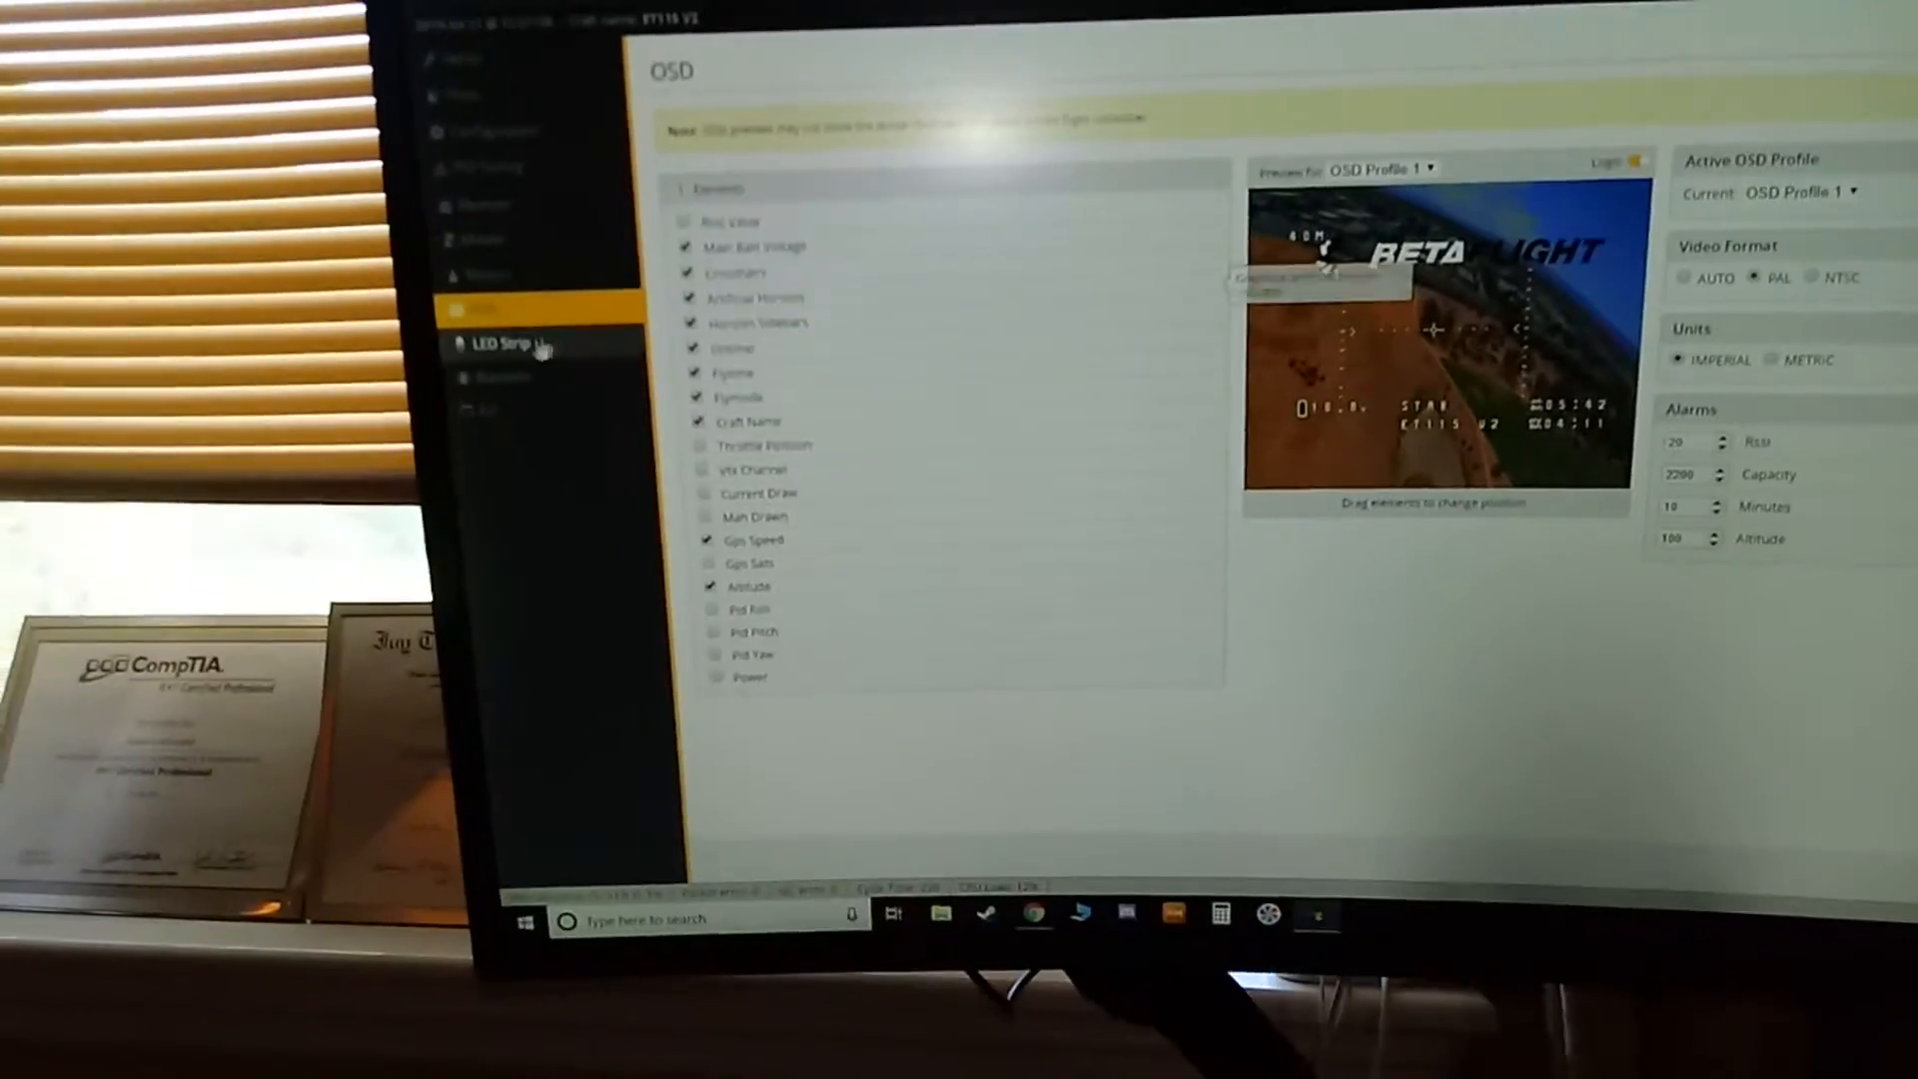
Show the LED Strip page with its empty grid and 31 LEDs remaining
{"action": "left_click", "coordinate": [507, 331]}
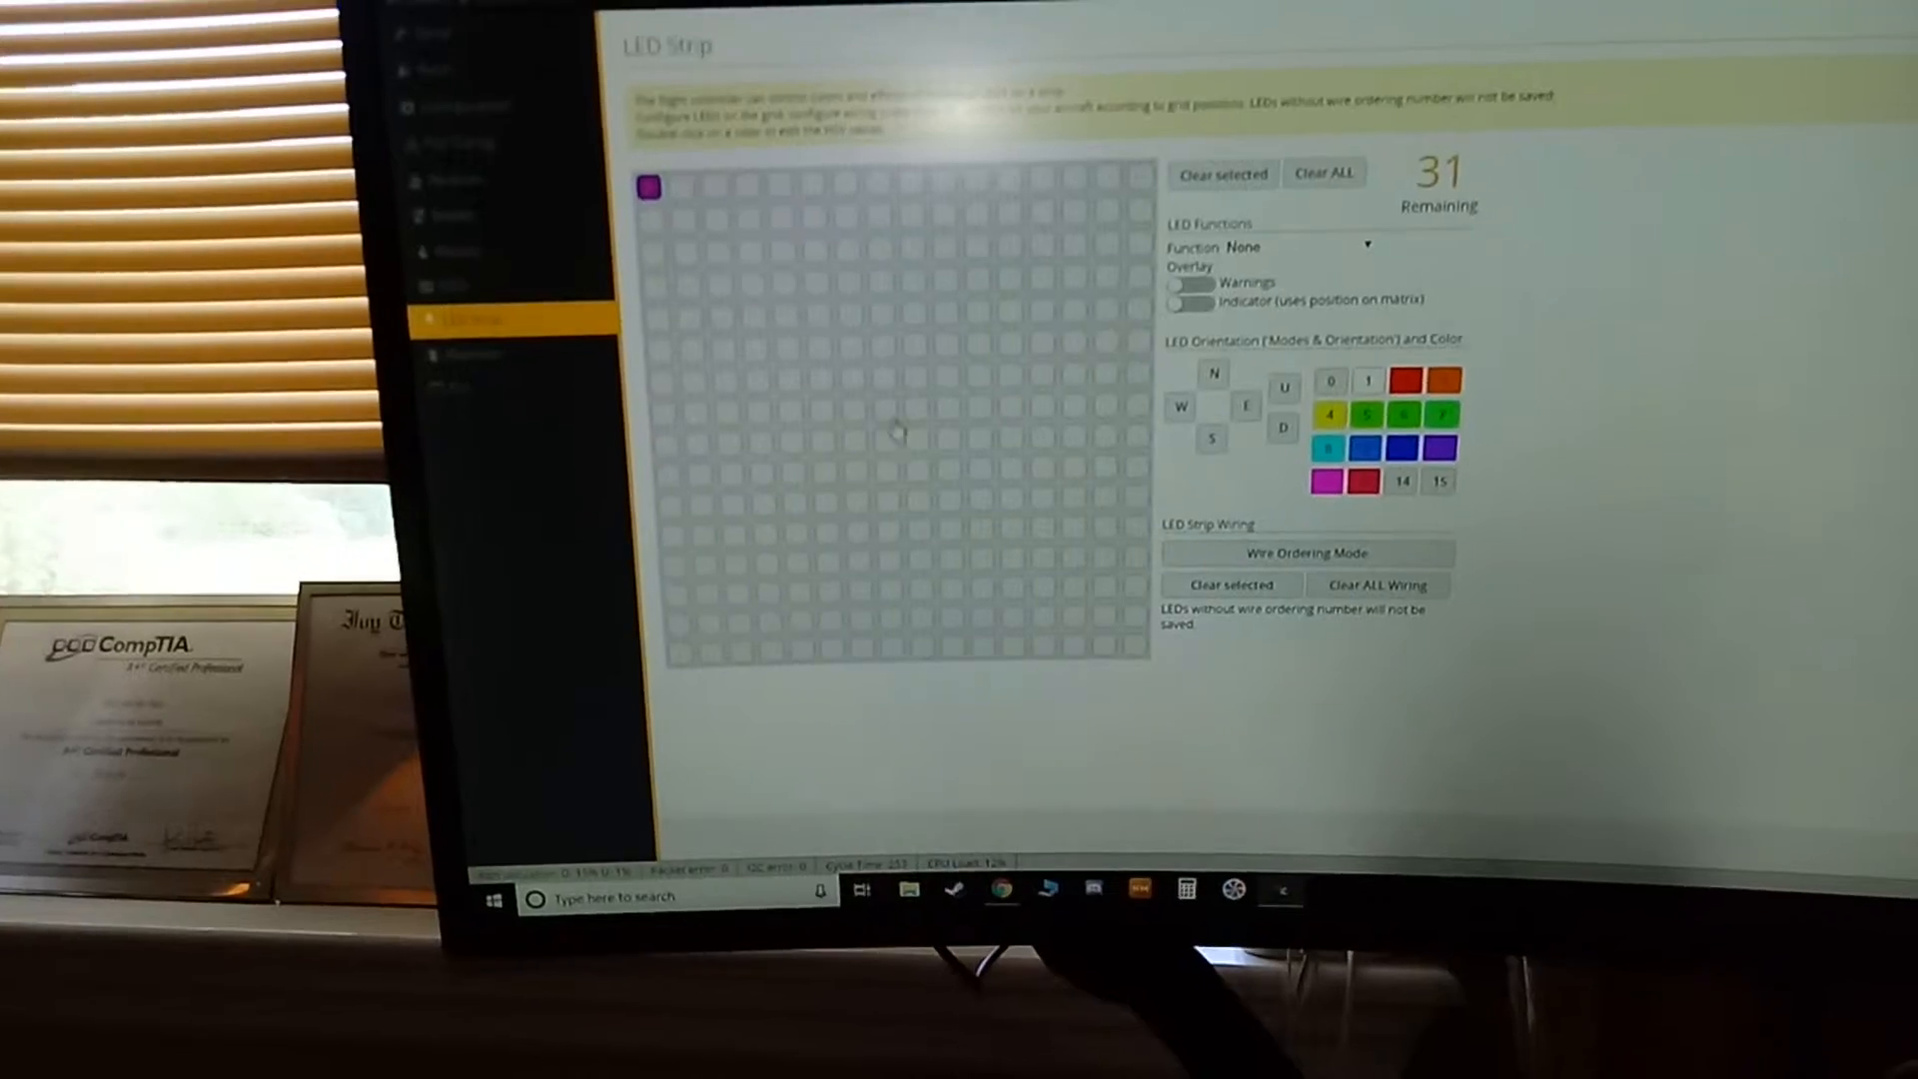